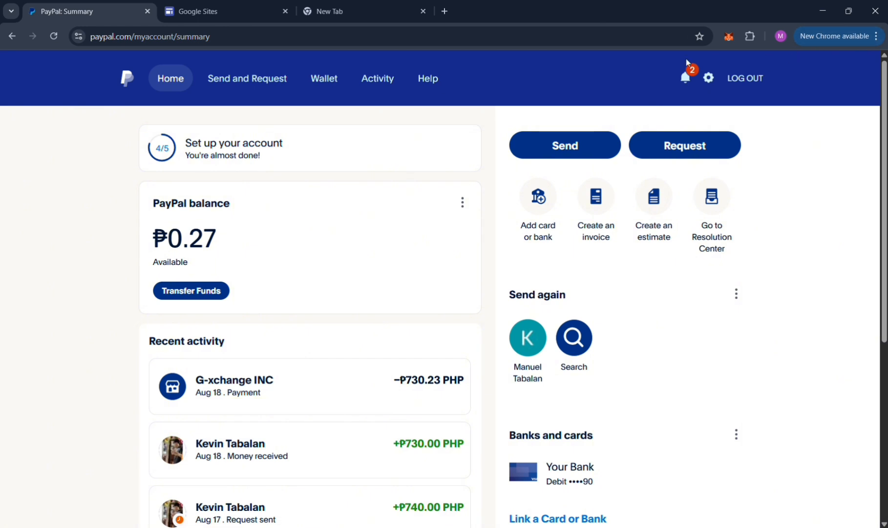
Open the account's Seller Tools settings, go to PayPal buttons and start creating a Buy Now button.
click(708, 78)
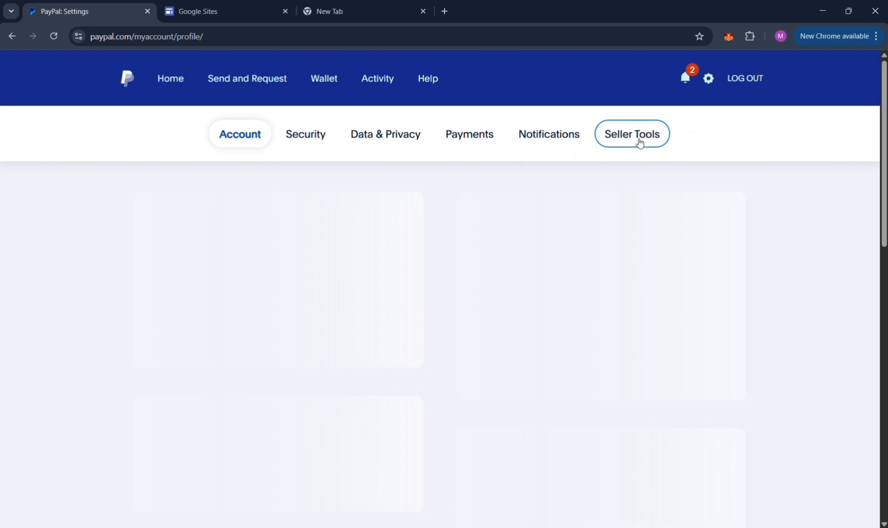
click(640, 143)
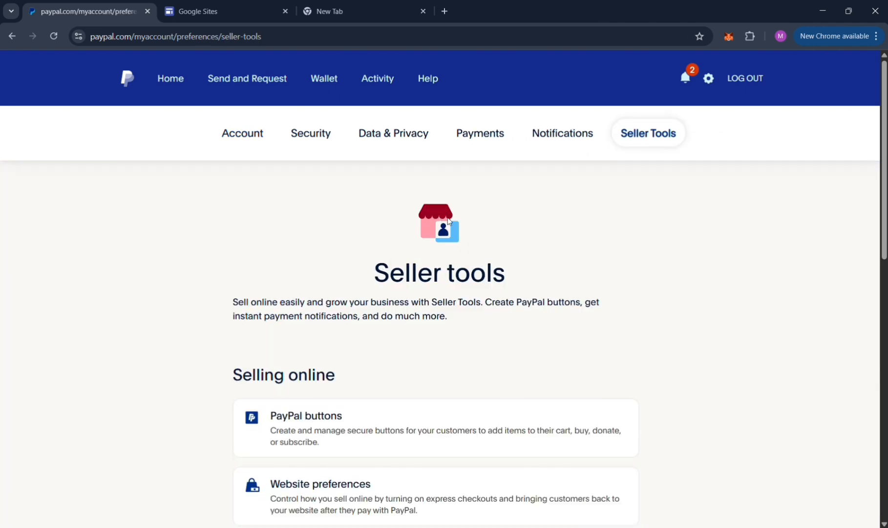
scroll(457, 214, down, 3)
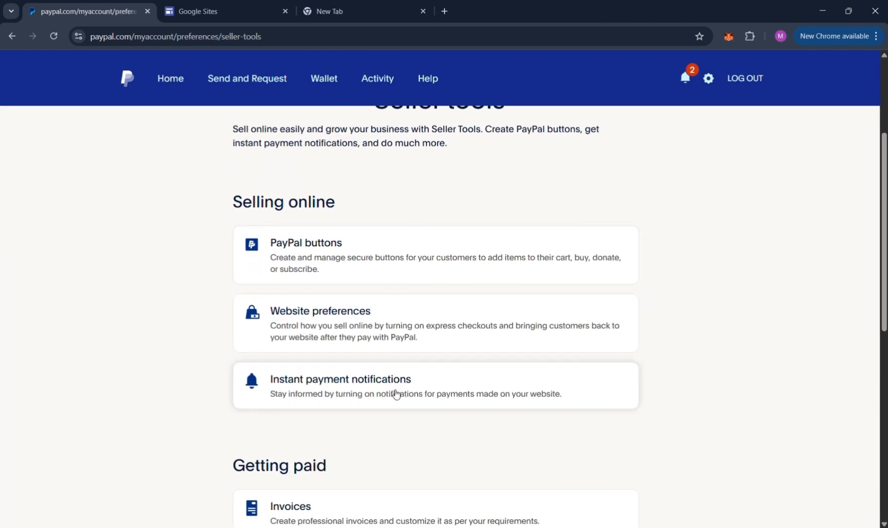
scroll(368, 390, down, 1)
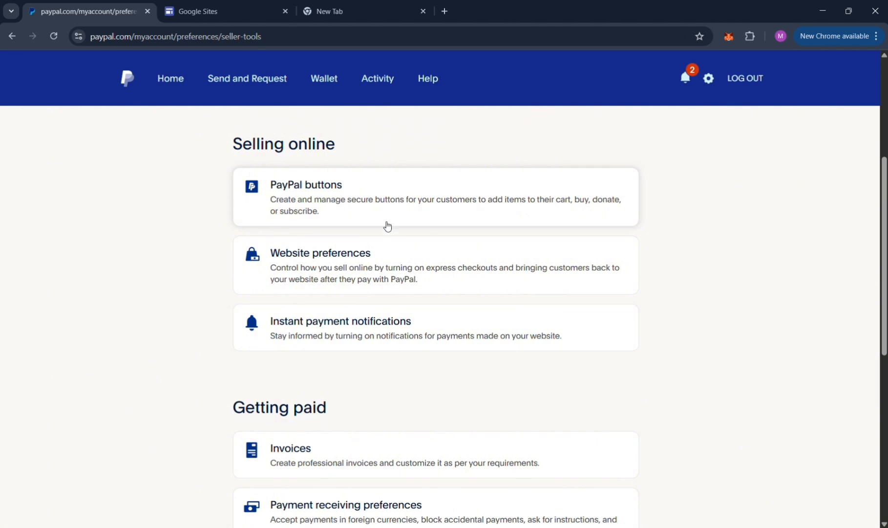
click(484, 211)
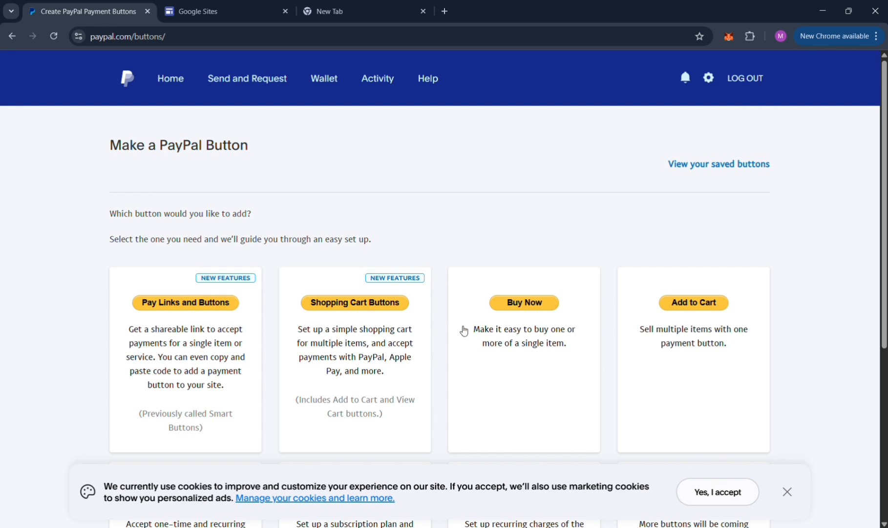
click(536, 369)
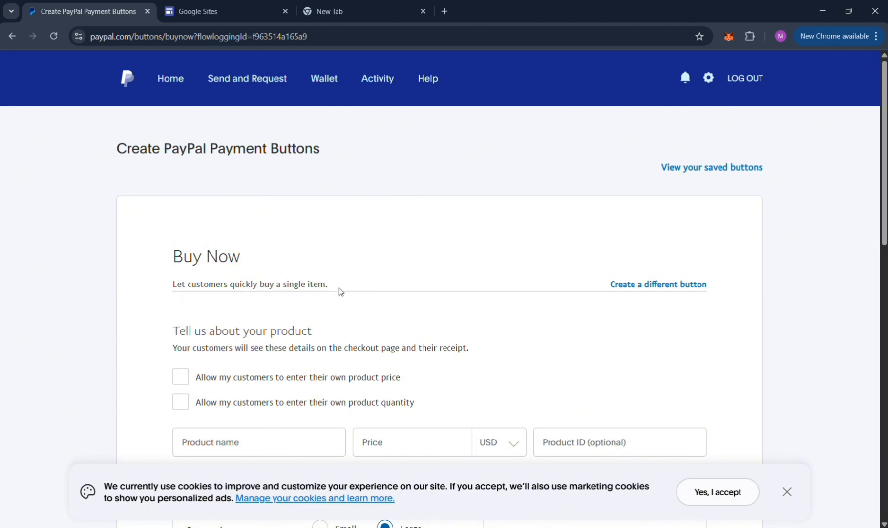
scroll(251, 313, down, 2)
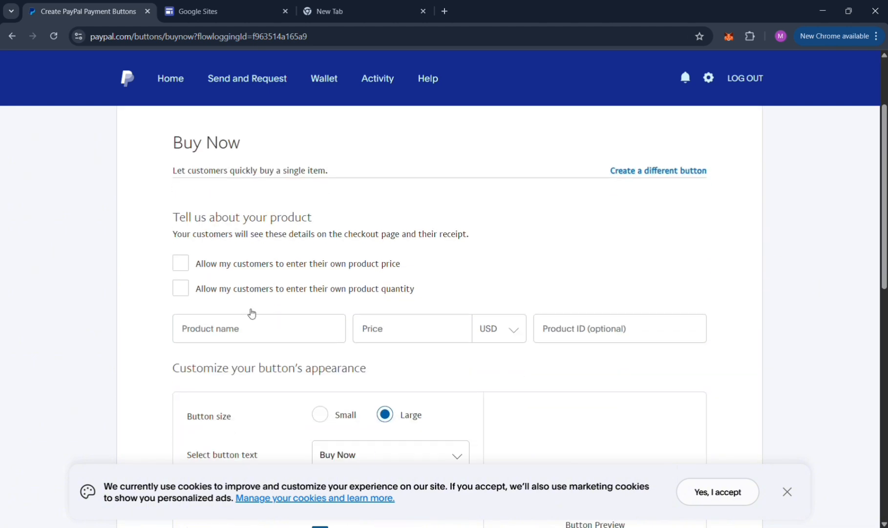
click(183, 268)
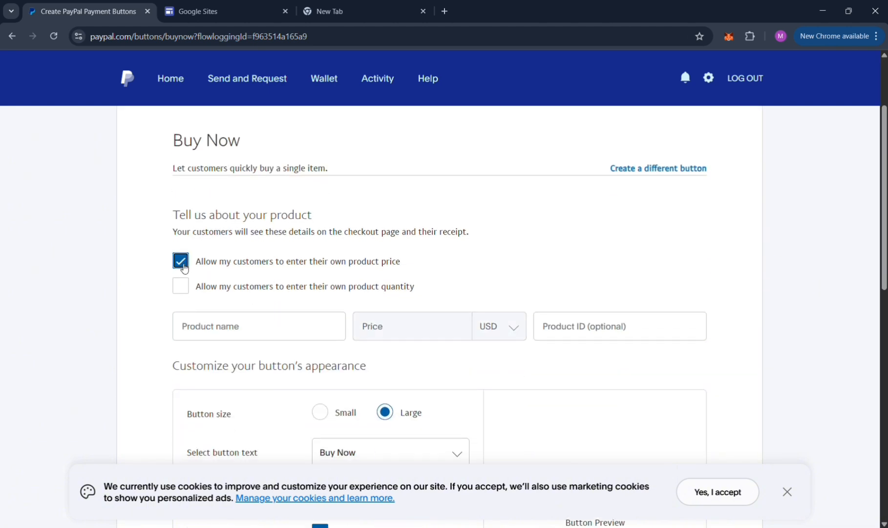
click(184, 268)
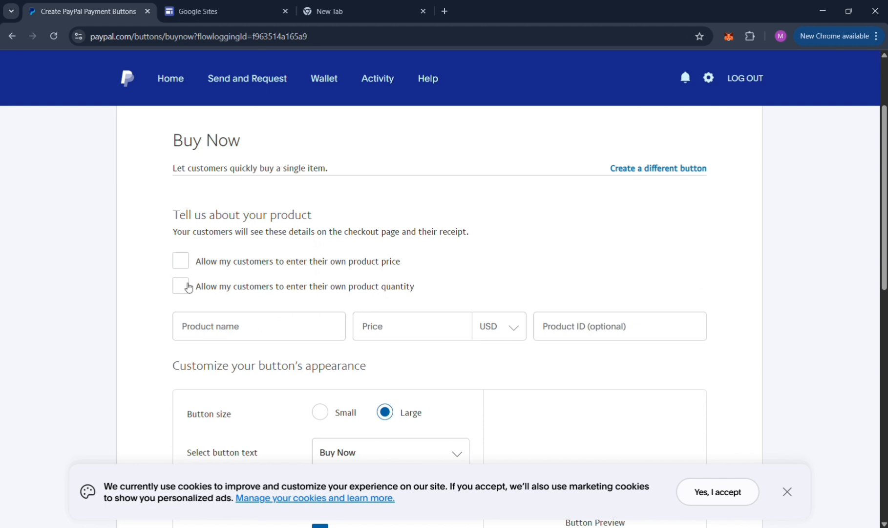
click(184, 289)
click(184, 288)
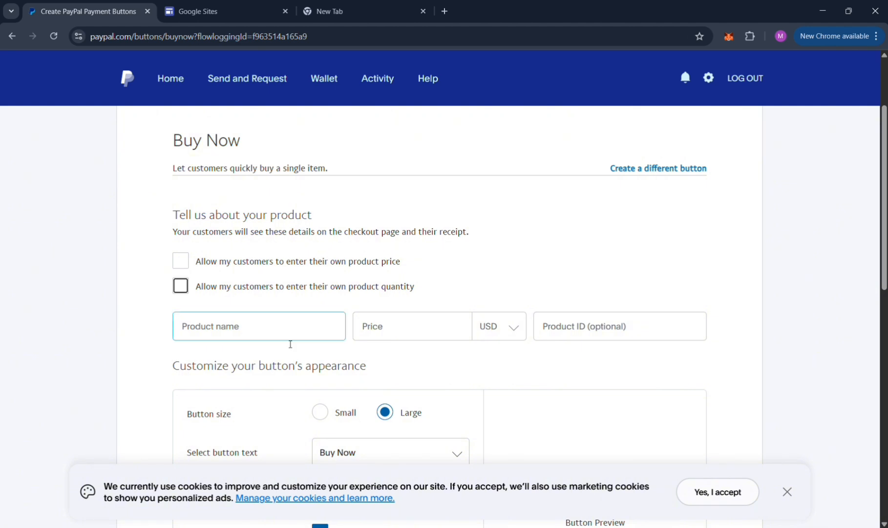
Enter E-book Sample as the product name.
click(289, 337)
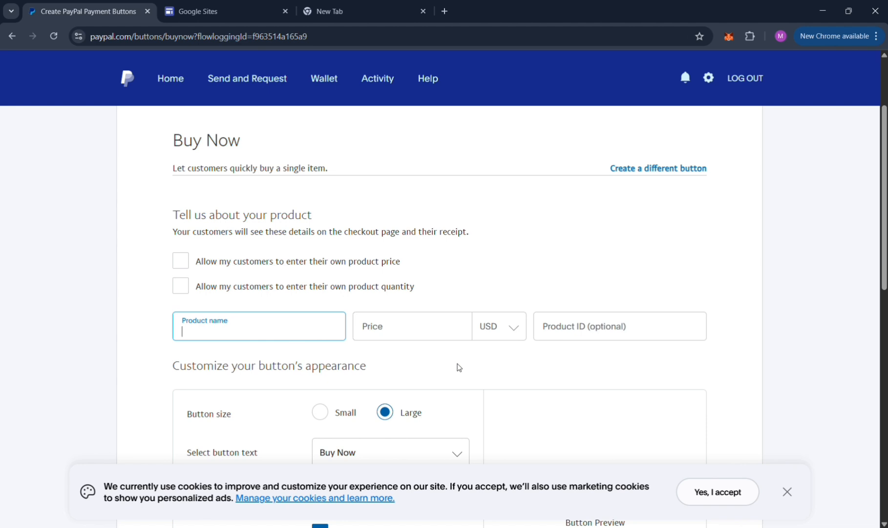
text(Eboojk)
key(BackSpace)
key(BackSpace)
key(BackSpace)
key(BackSpace)
key(BackSpace)
text(-bo)
key(BackSpace)
text(ook Sample)
Set the product price to 10 USD.
click(435, 336)
text(1)
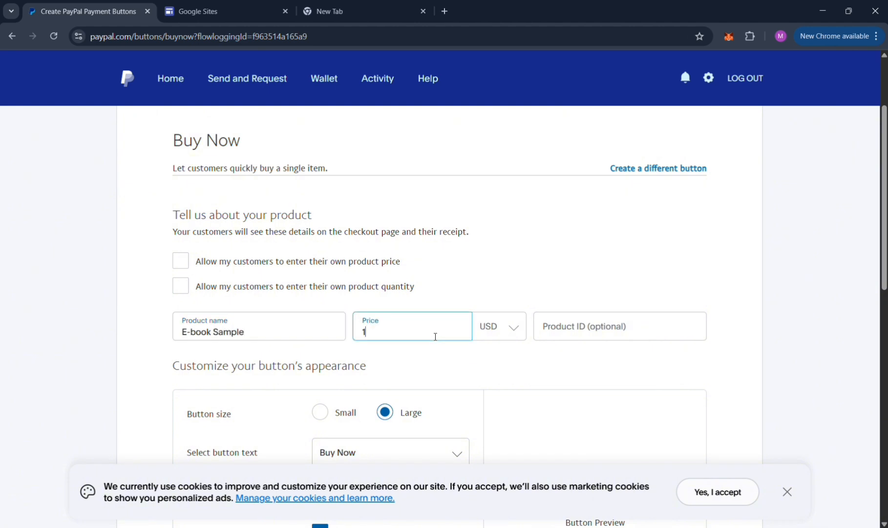
text(0)
click(555, 334)
click(441, 367)
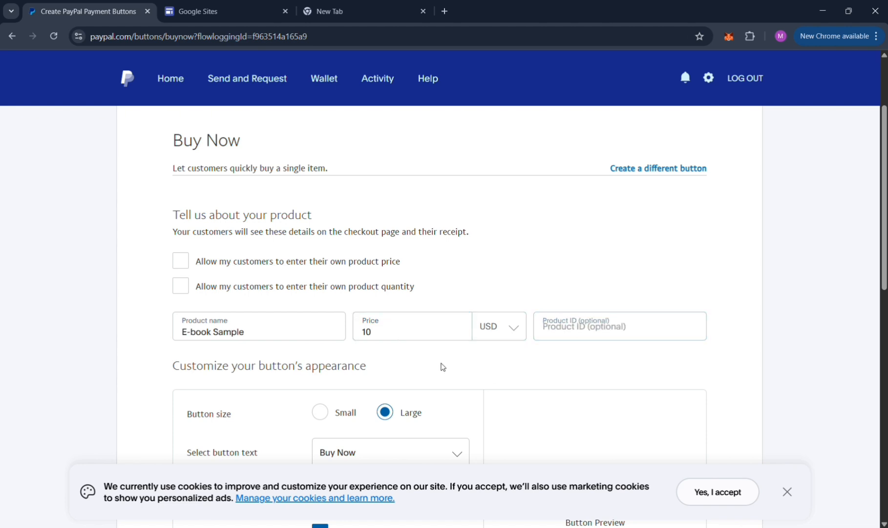
scroll(442, 364, down, 6)
scroll(609, 299, up, 5)
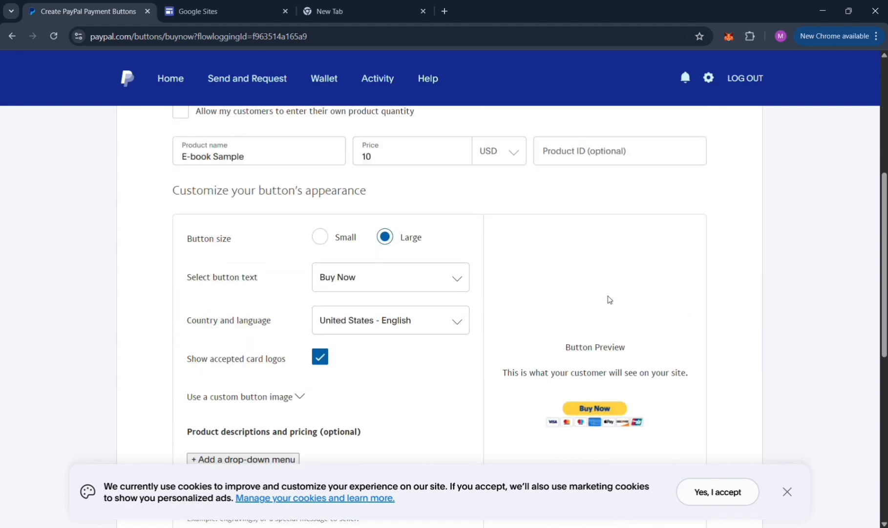
click(320, 353)
scroll(342, 352, down, 2)
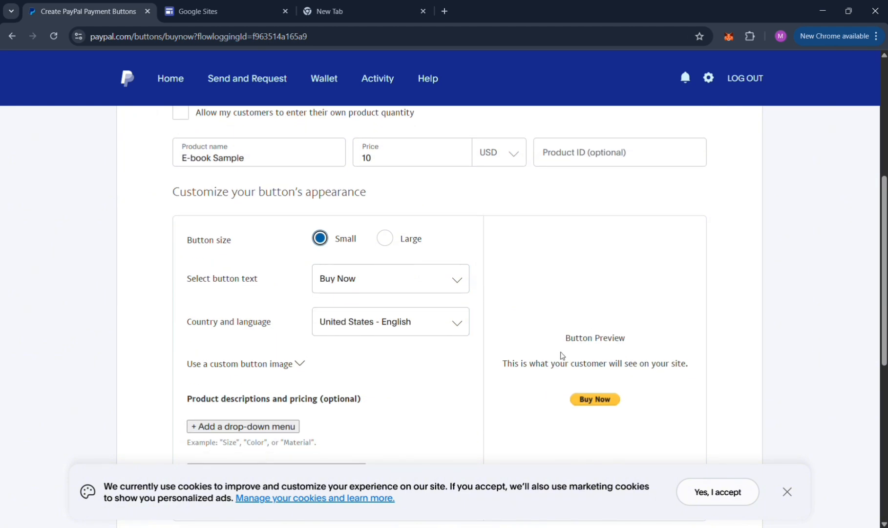
click(396, 233)
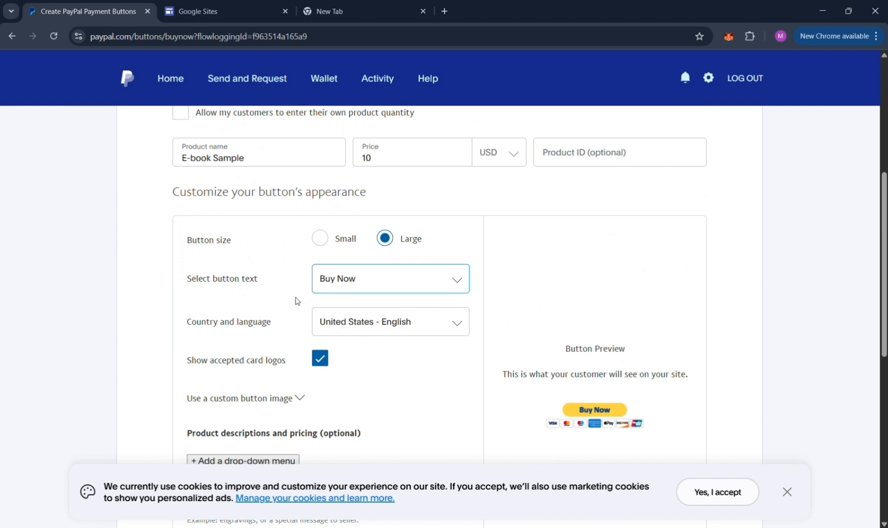
scroll(402, 341, down, 1)
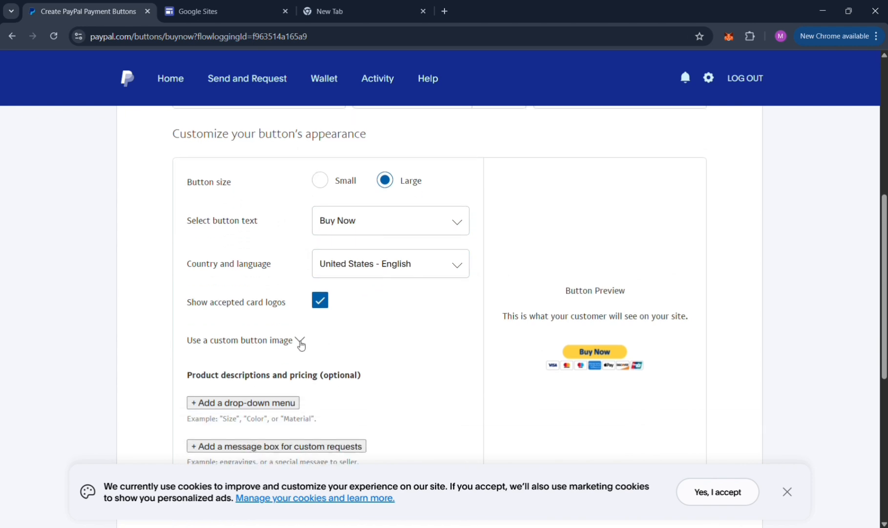
click(300, 341)
click(300, 342)
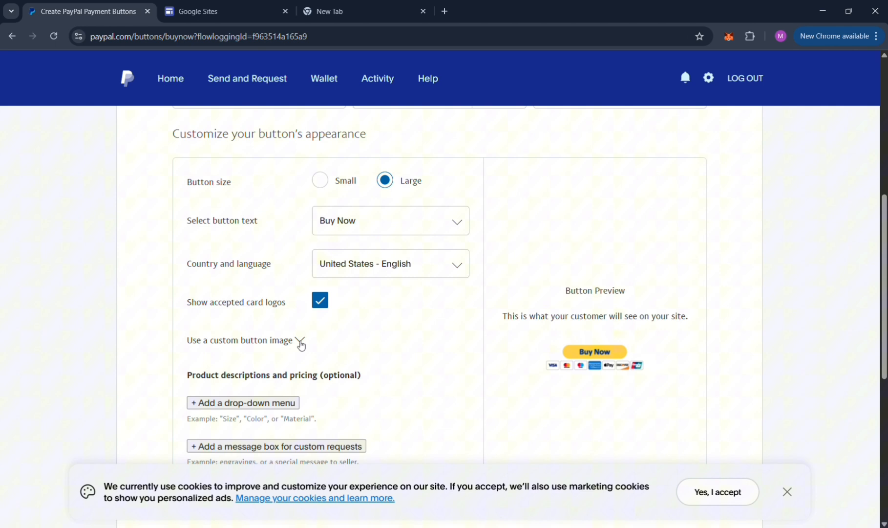
click(319, 301)
click(320, 301)
Expand the Optional settings section of the button form.
scroll(413, 389, down, 2)
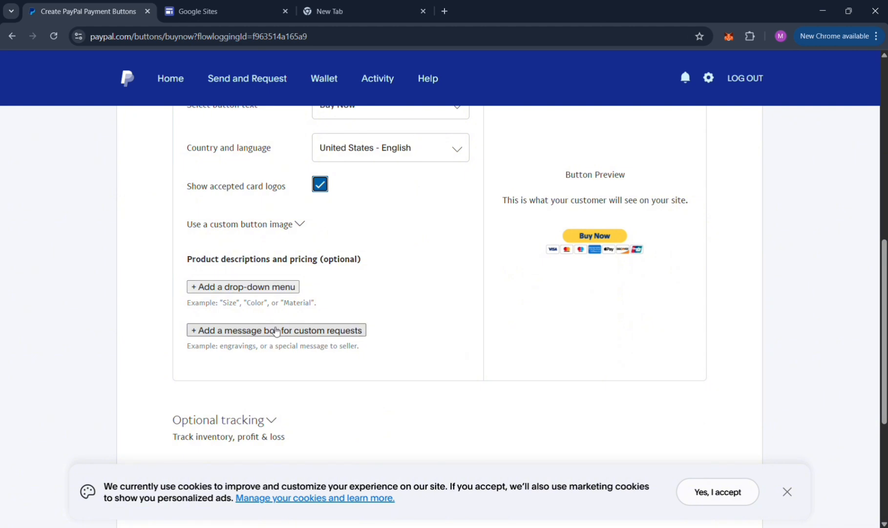
scroll(274, 328, down, 1)
scroll(276, 331, down, 2)
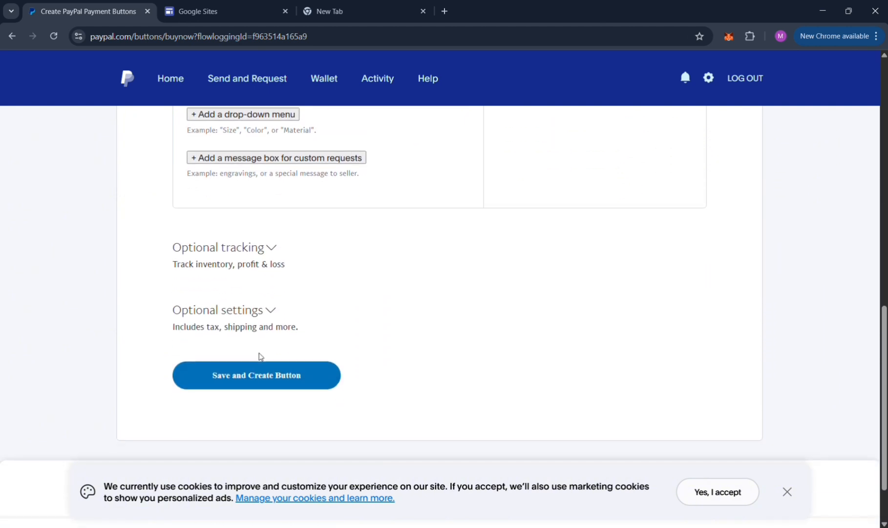
click(272, 310)
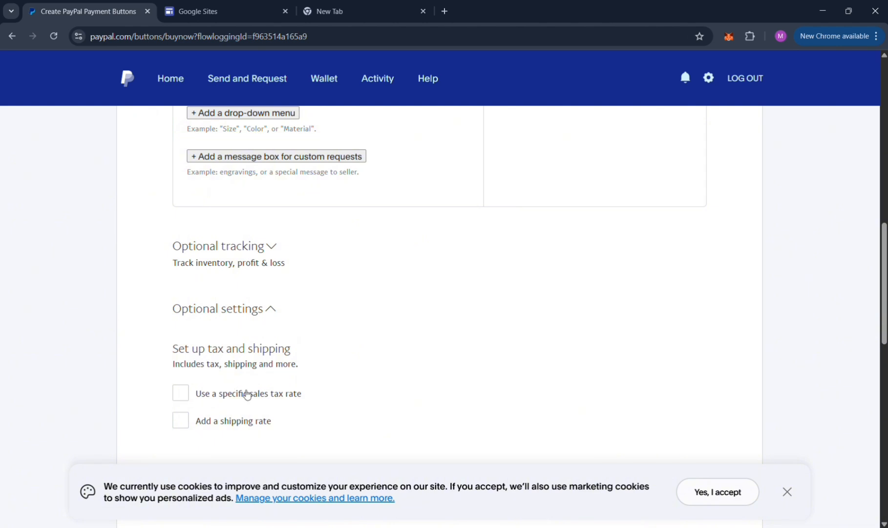
scroll(214, 429, down, 2)
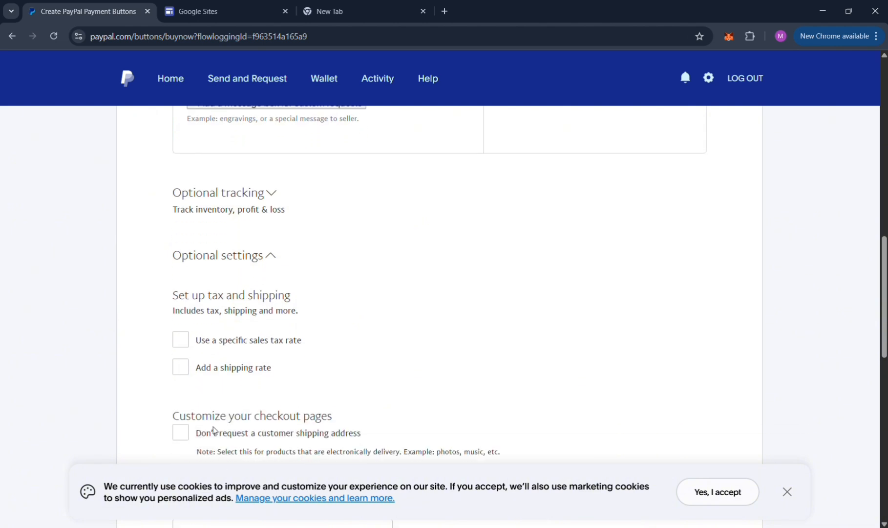
scroll(186, 348, down, 1)
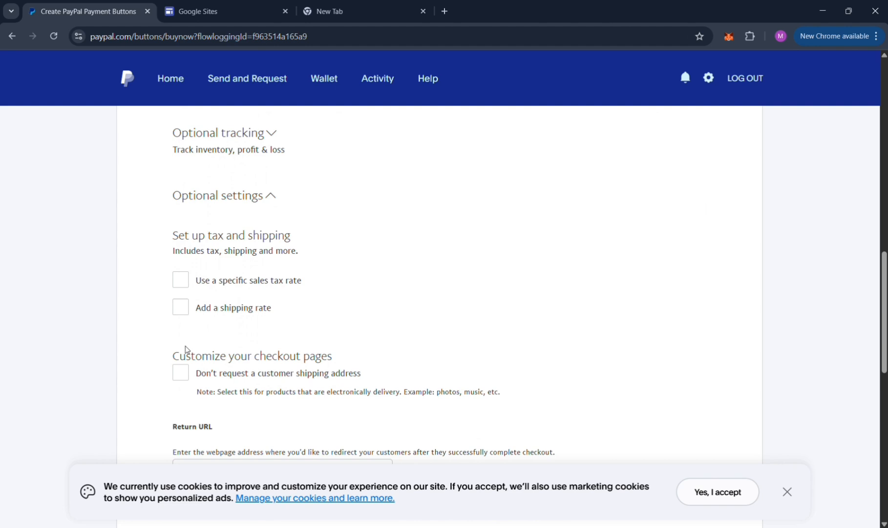
click(179, 304)
click(220, 338)
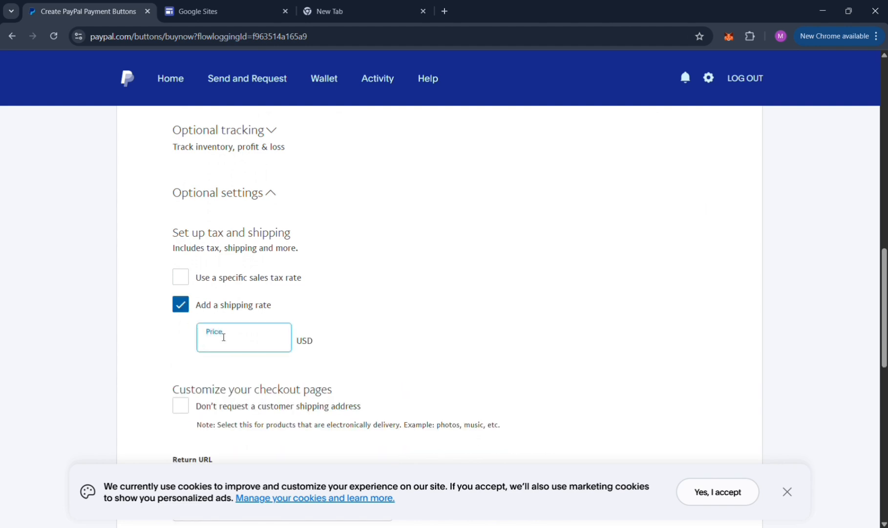
click(180, 307)
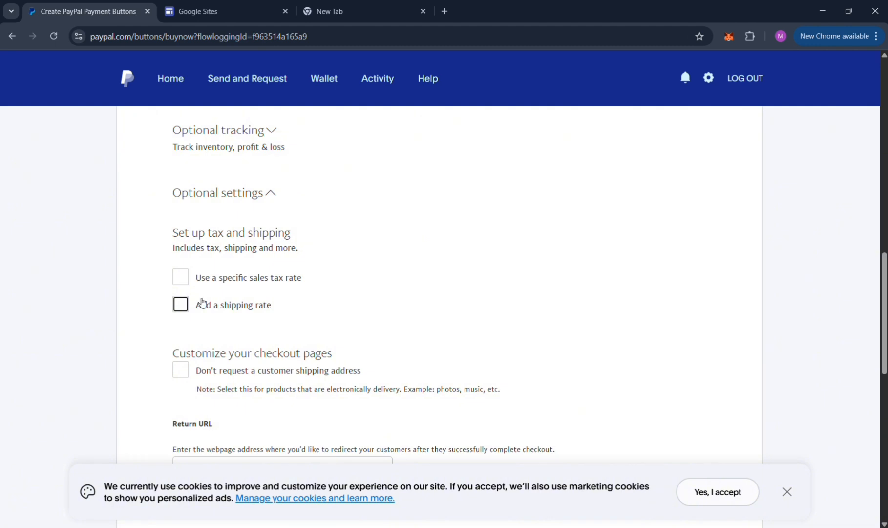
Turn on the option not to request a customer shipping address and select the Return URL field.
scroll(191, 342, down, 1)
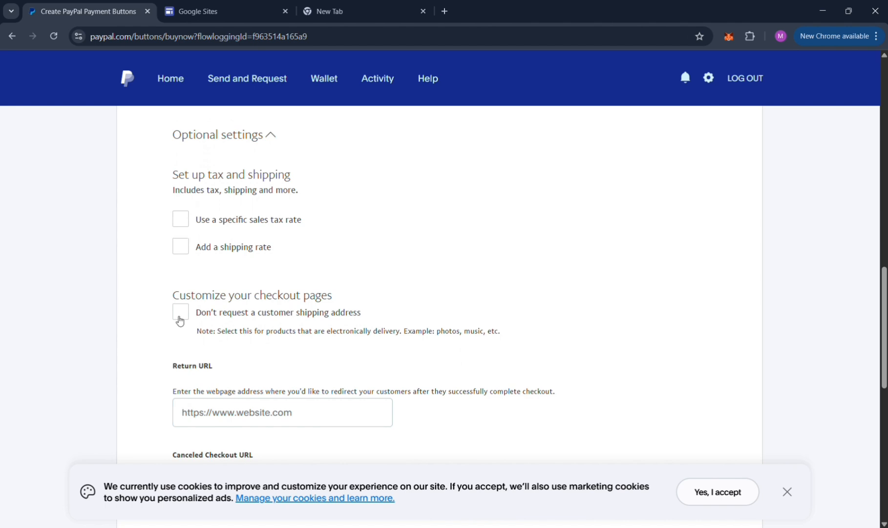
click(179, 316)
scroll(325, 348, down, 3)
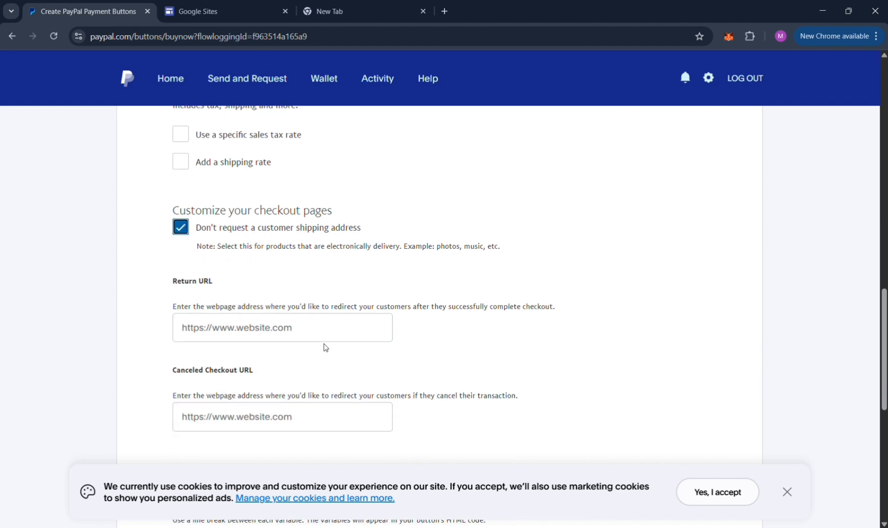
click(255, 300)
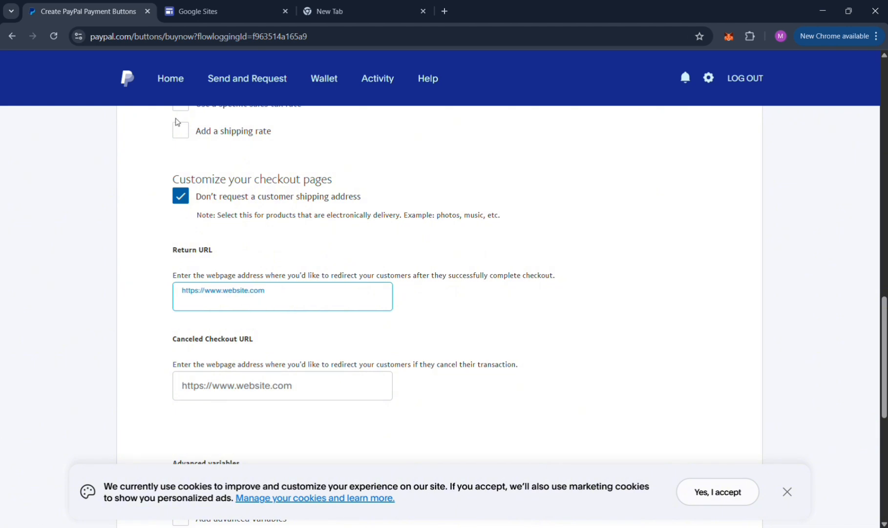
Open the PROMPT Google Doc in a new tab and open its sharing dialog.
click(361, 5)
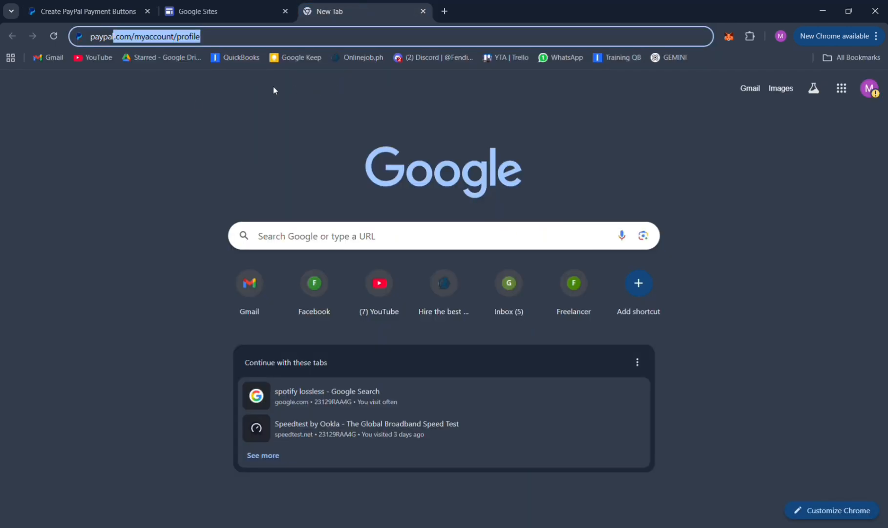
click(193, 61)
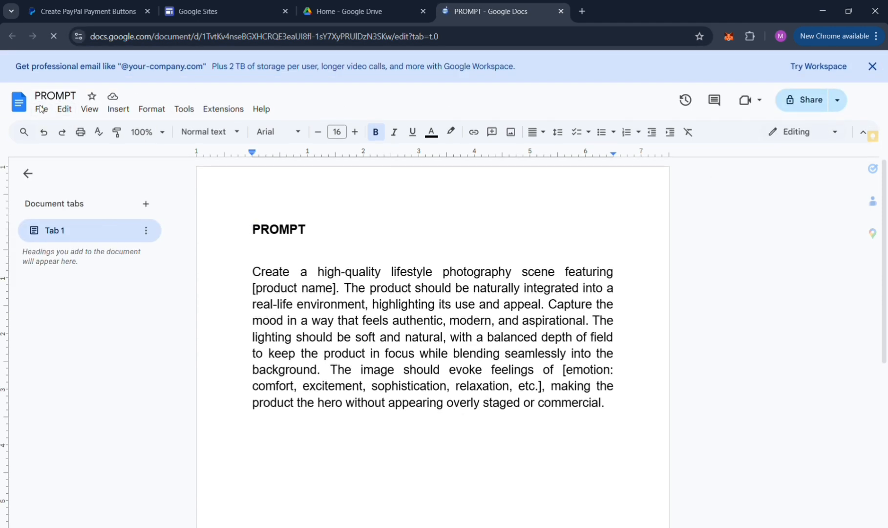
click(799, 105)
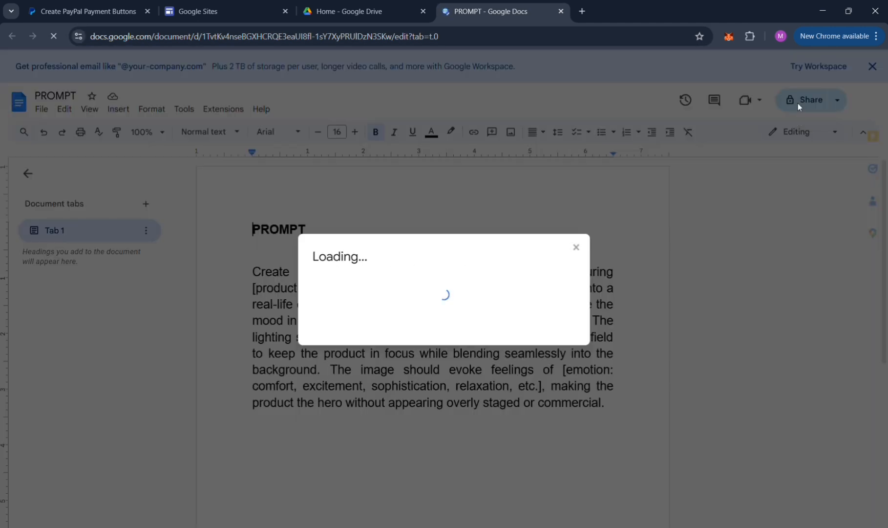
click(423, 11)
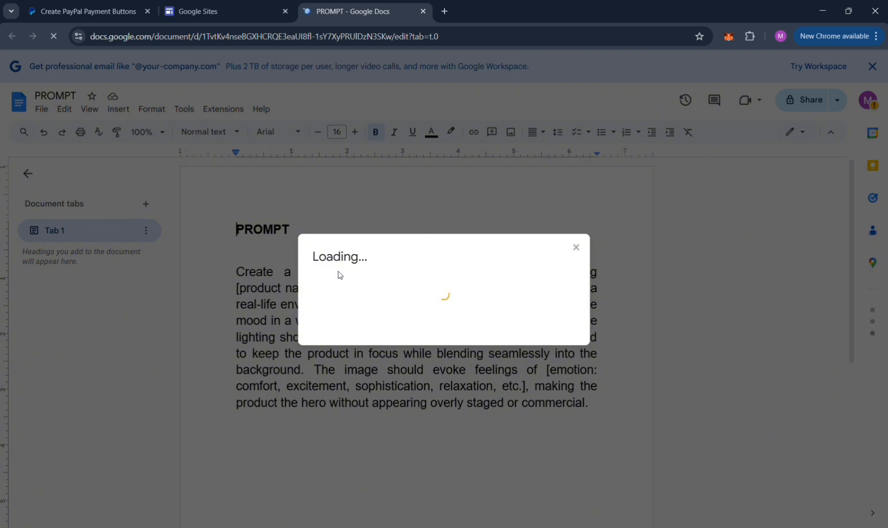
click(576, 247)
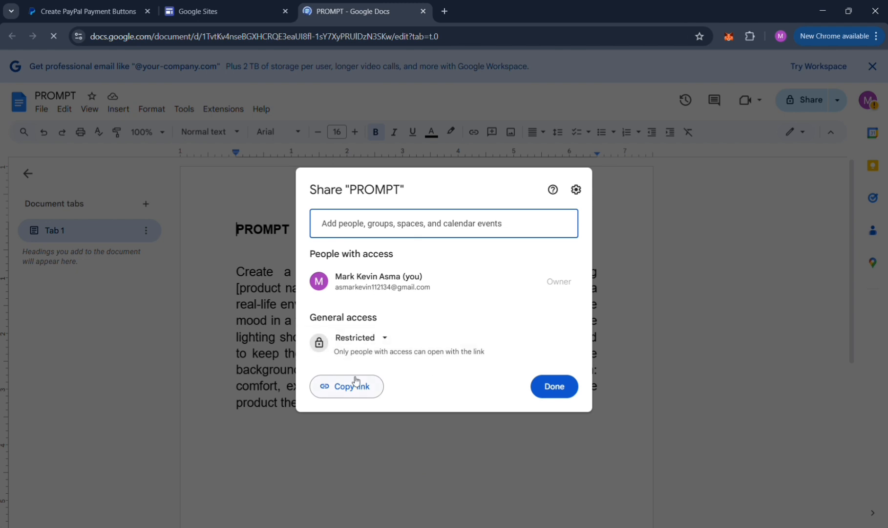
Try pasting the copied text into the Return URL field and undo the paste.
click(225, 7)
click(107, 8)
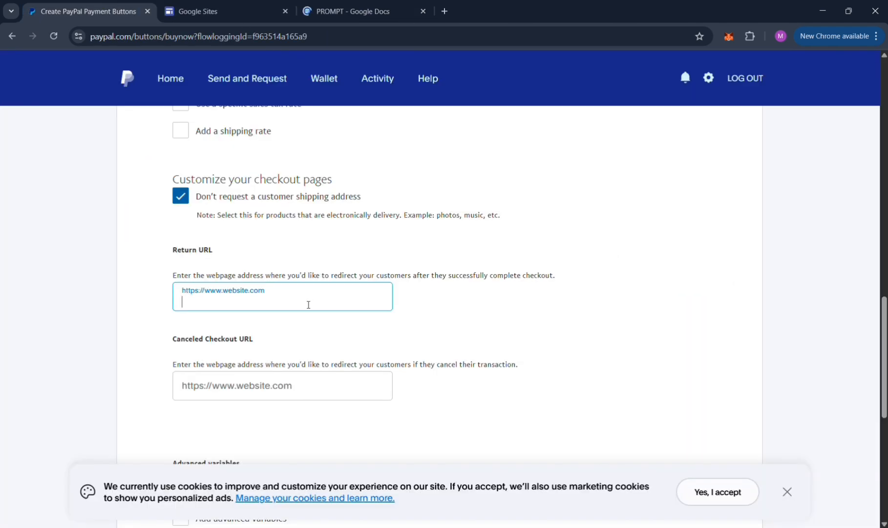
text(How to fix TikTok hashtag limit)
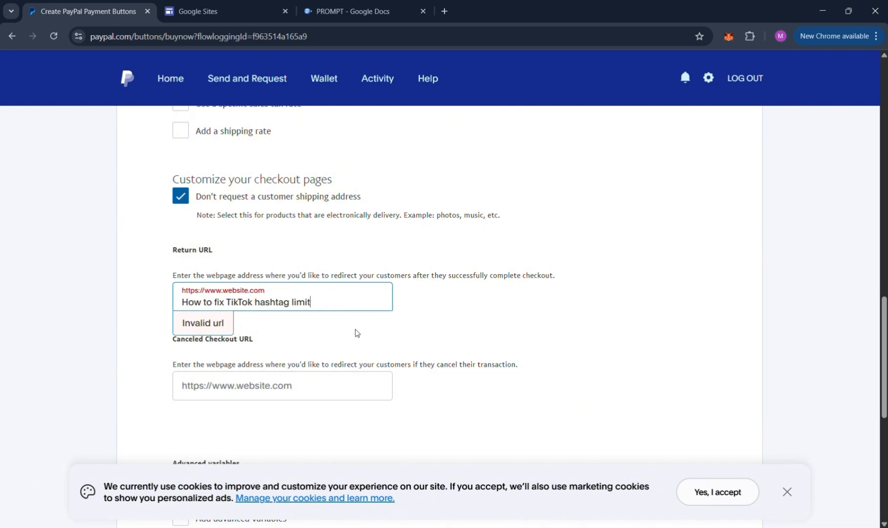
key(ctrl+z)
Set the PROMPT document's general access to Anyone with the link with Editor permission.
click(393, 10)
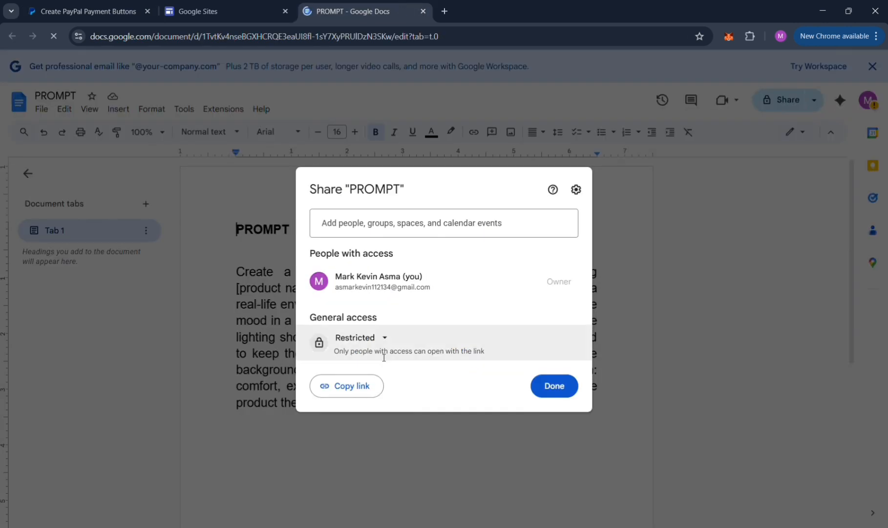
click(386, 337)
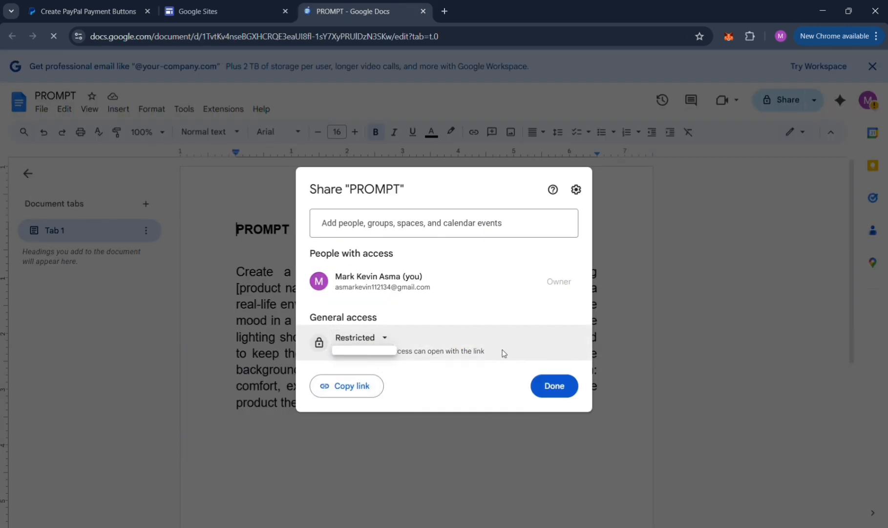
click(384, 342)
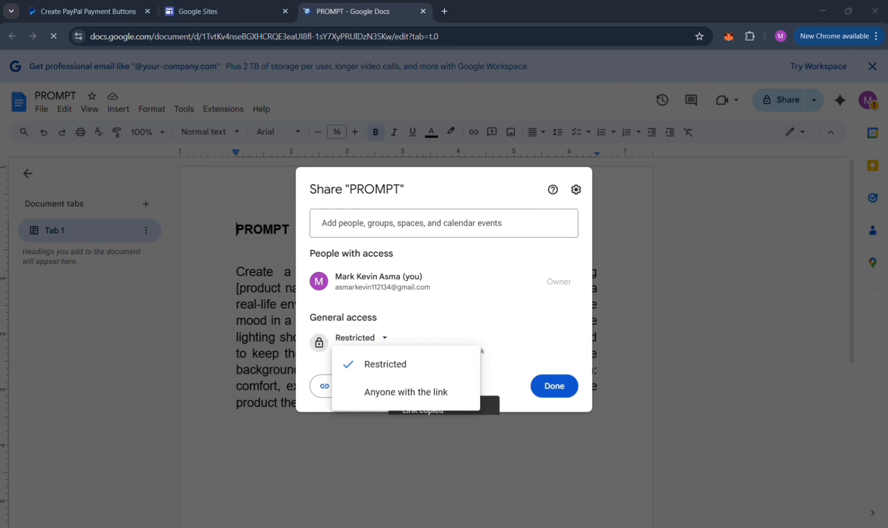
click(423, 395)
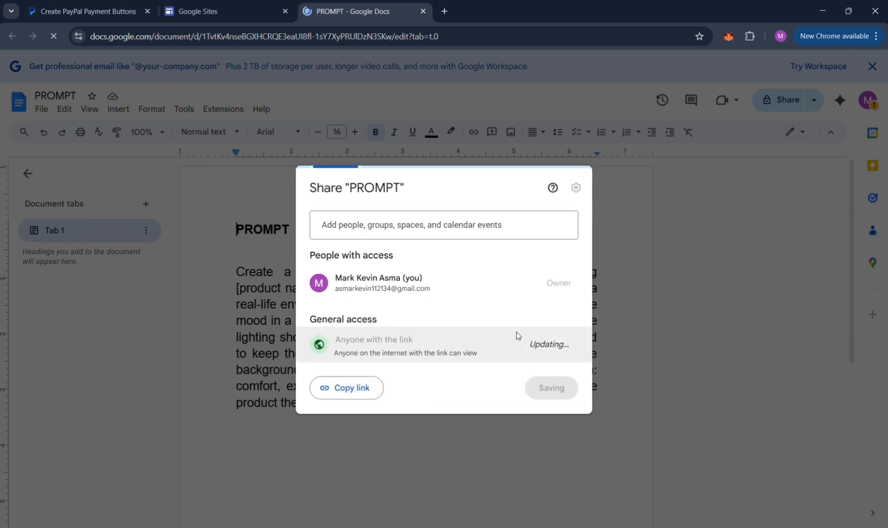
click(568, 347)
click(554, 438)
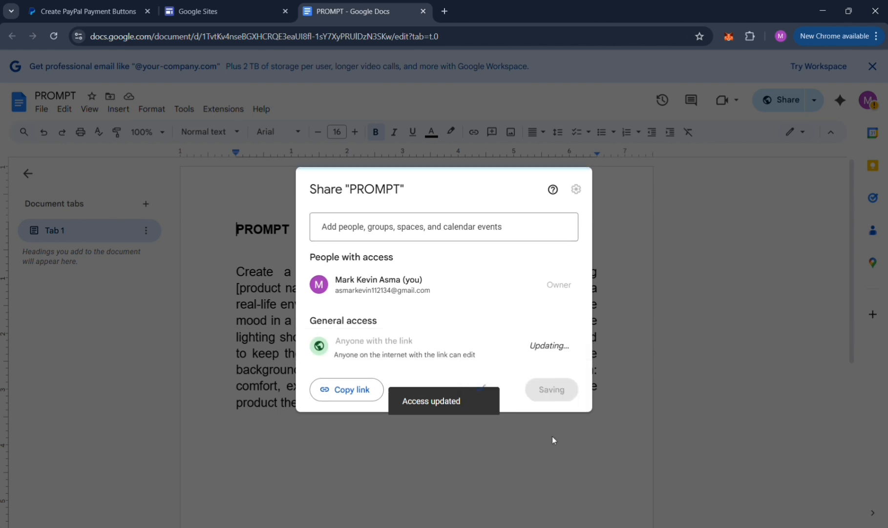
Copy the document link, close the sharing dialog, and paste the link into the PayPal Return URL field.
click(360, 398)
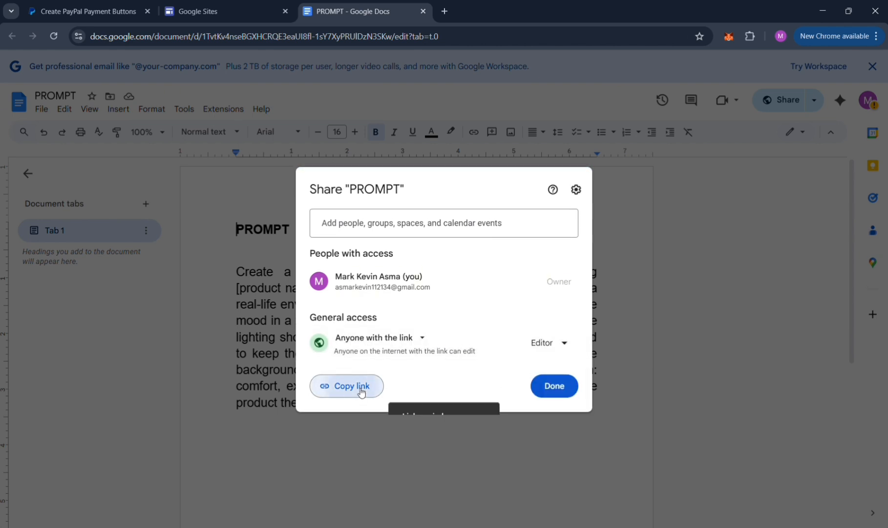
click(559, 387)
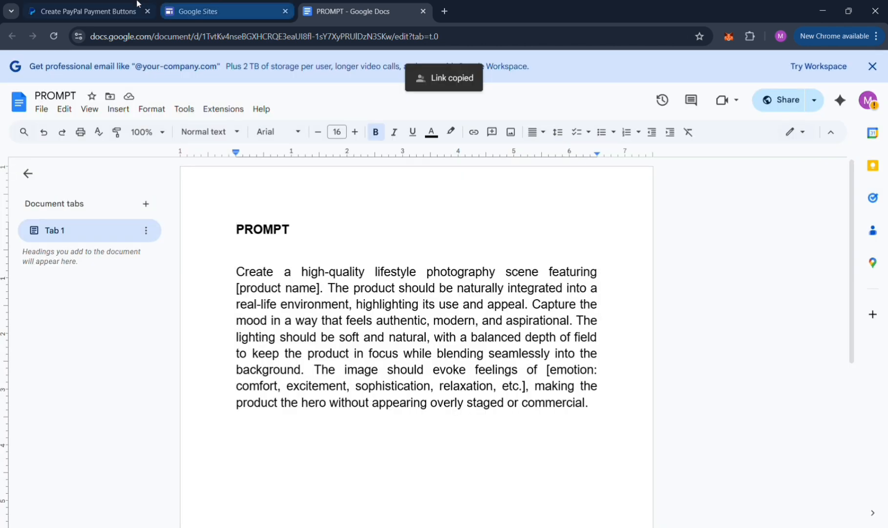
click(137, 5)
key(ctrl+v)
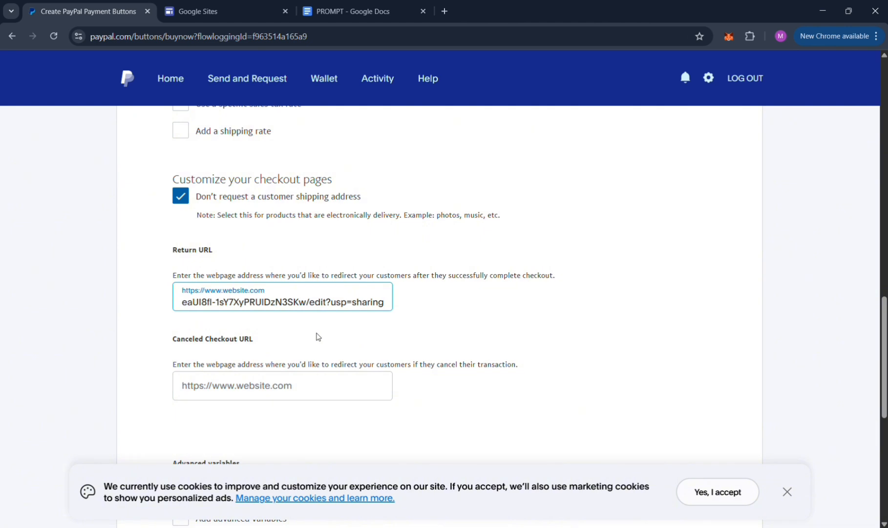
click(399, 331)
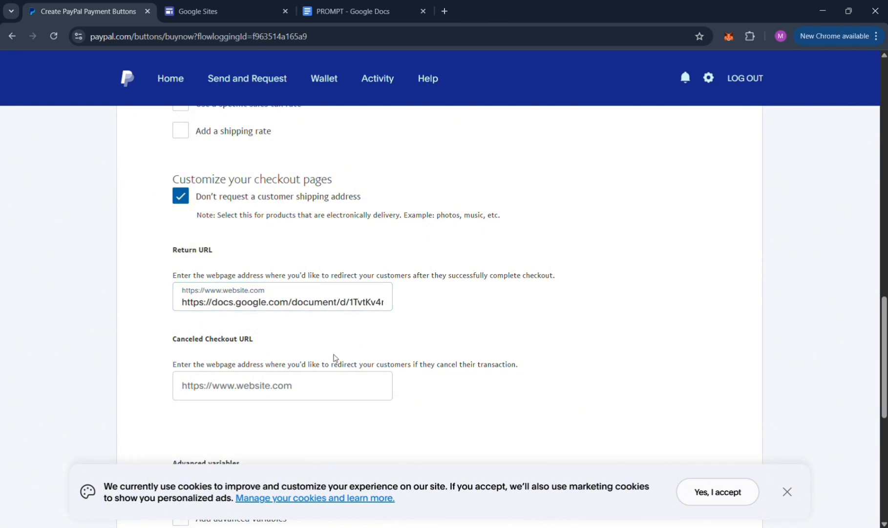
Save and create the PayPal Buy Now button.
click(286, 395)
scroll(406, 395, down, 6)
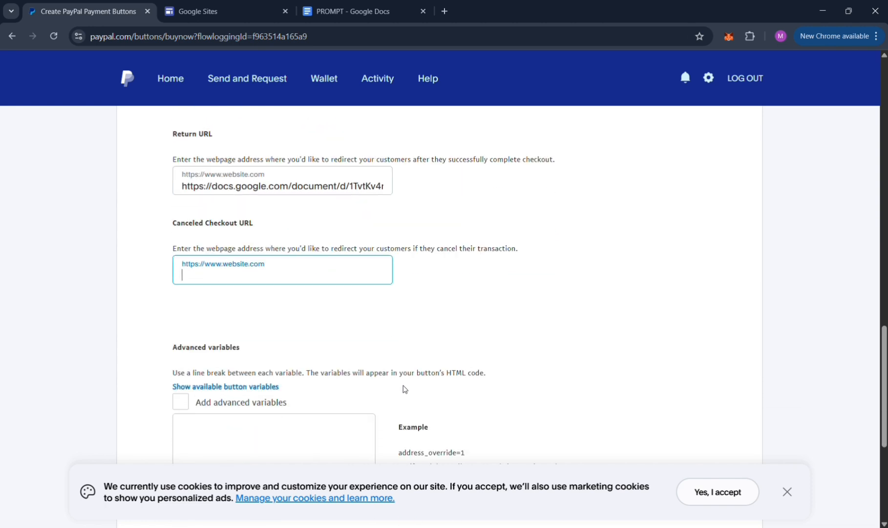
click(189, 235)
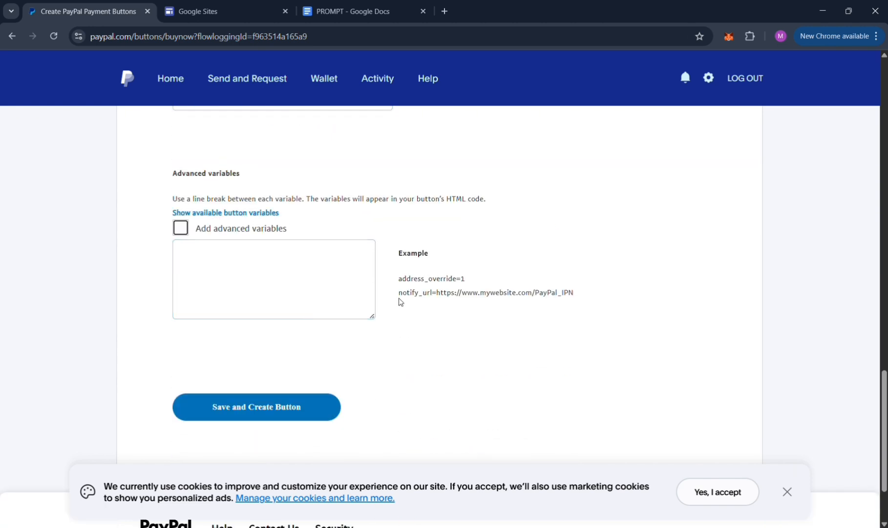
click(289, 424)
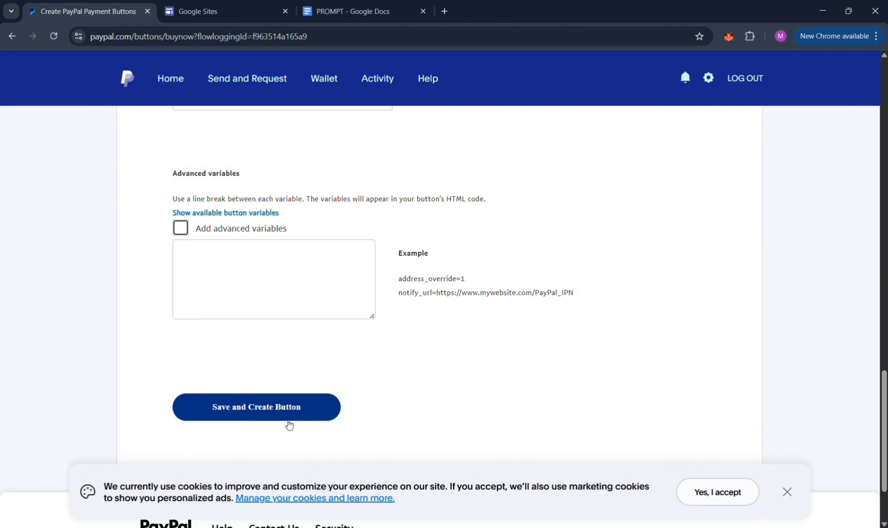
scroll(288, 424, down, 2)
click(311, 301)
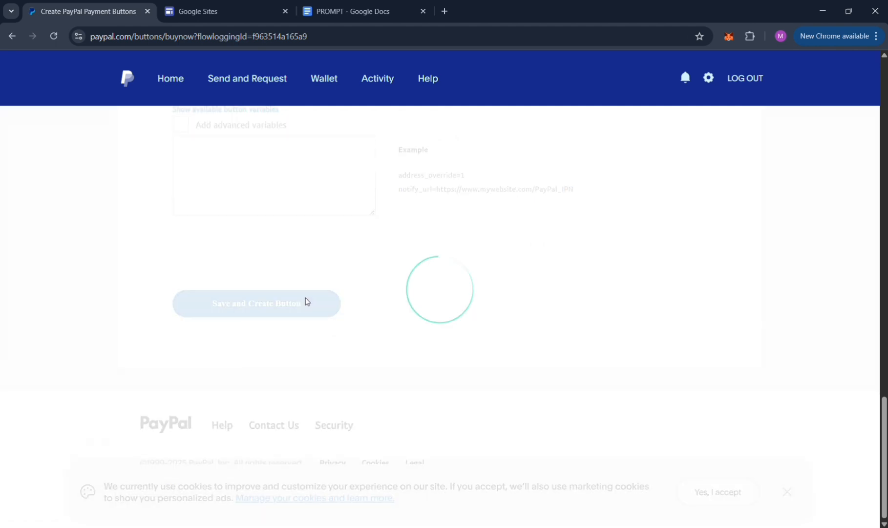
Copy the button's generated HTML code.
scroll(466, 356, up, 5)
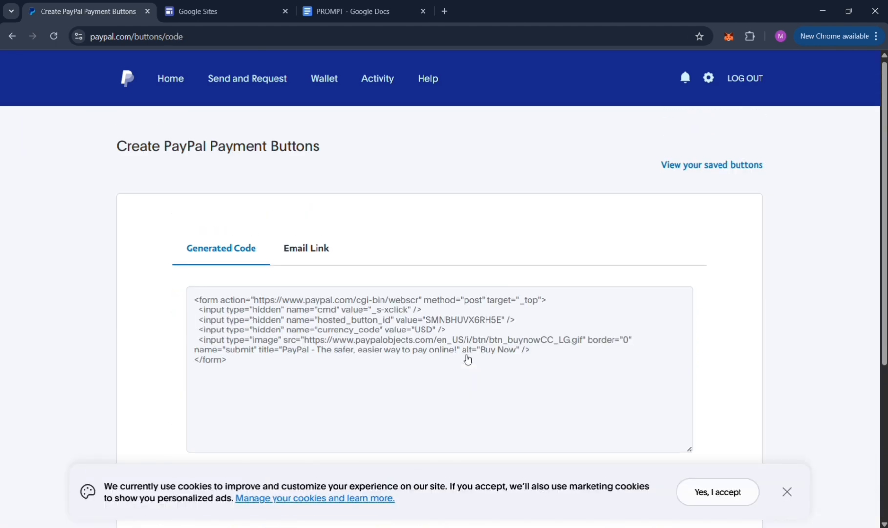
scroll(263, 274, down, 3)
click(301, 131)
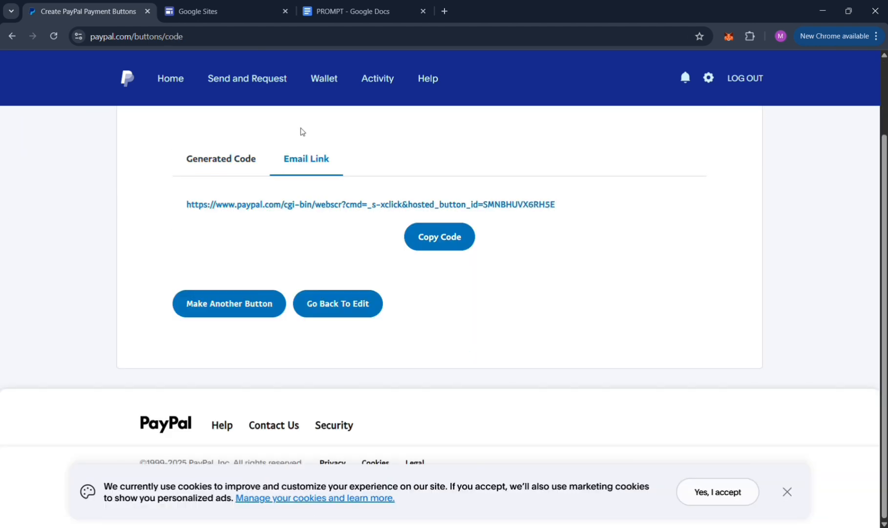
click(217, 166)
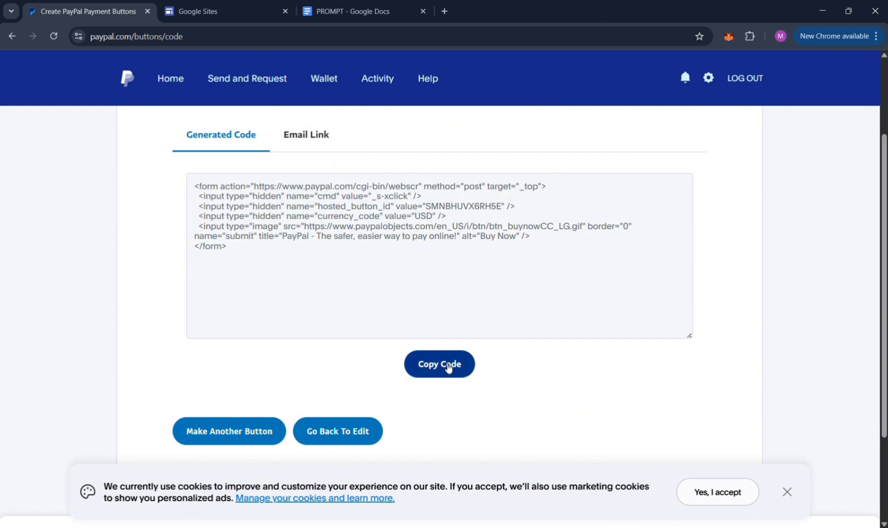
double_click(448, 368)
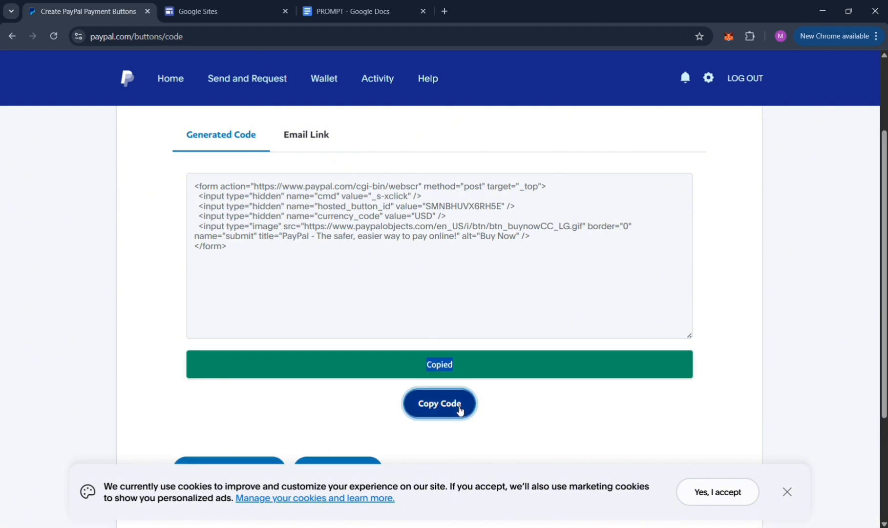
Open the Restaurant site for editing in Google Sites.
click(187, 5)
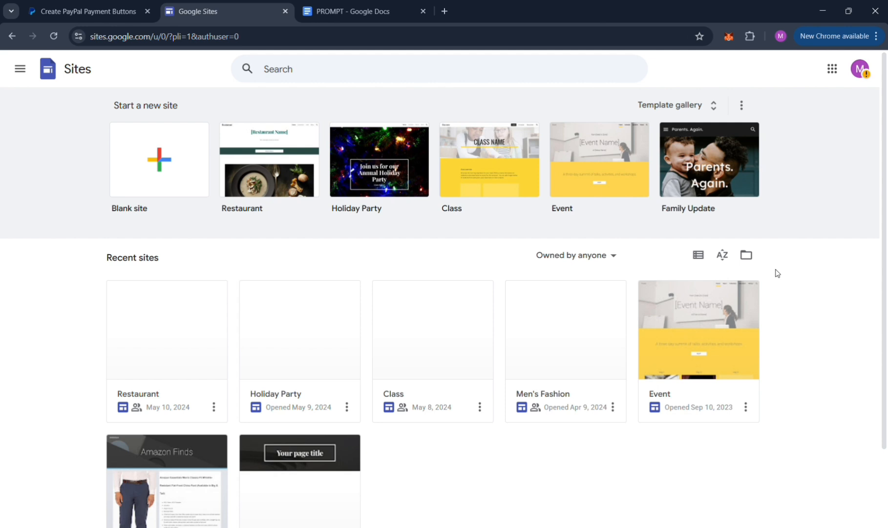
click(281, 164)
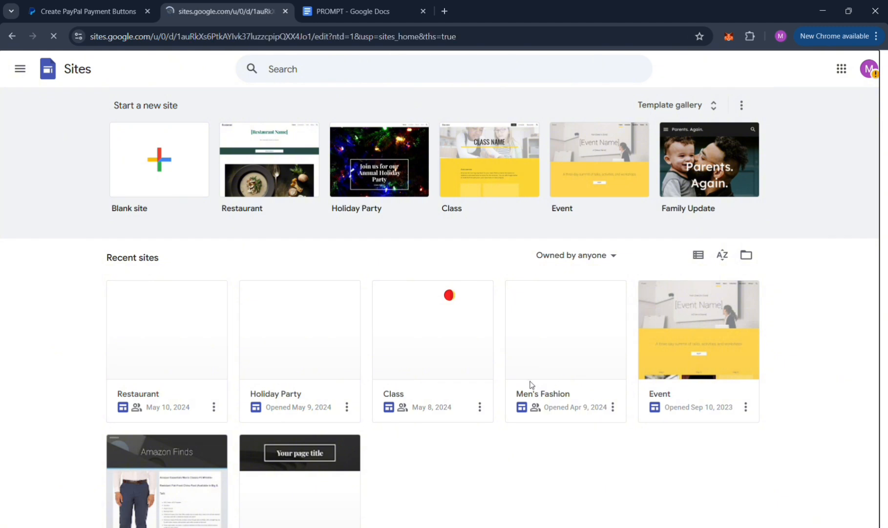
scroll(642, 314, down, 15)
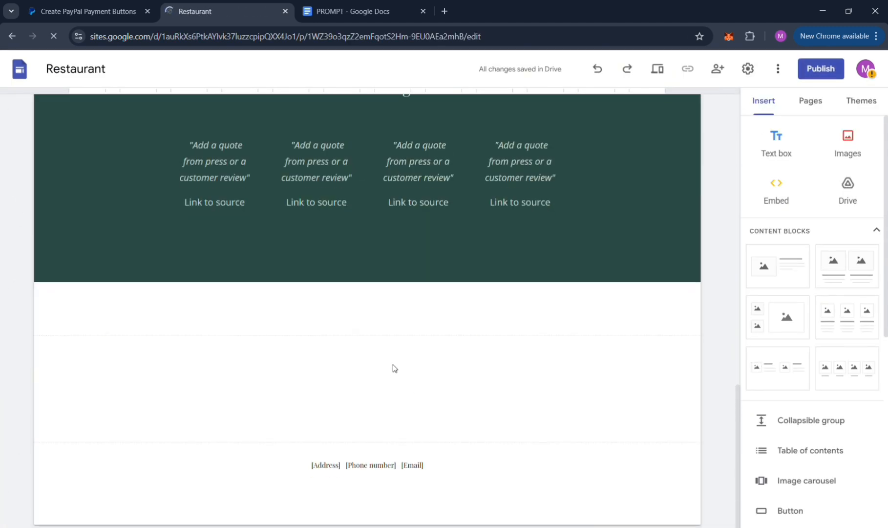
Embed the copied PayPal button code into the empty section near the bottom of the page.
click(783, 191)
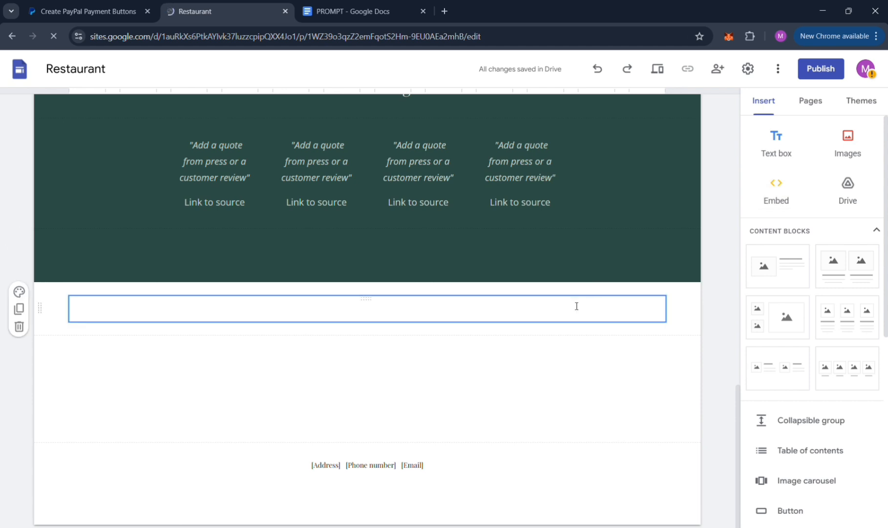
click(777, 191)
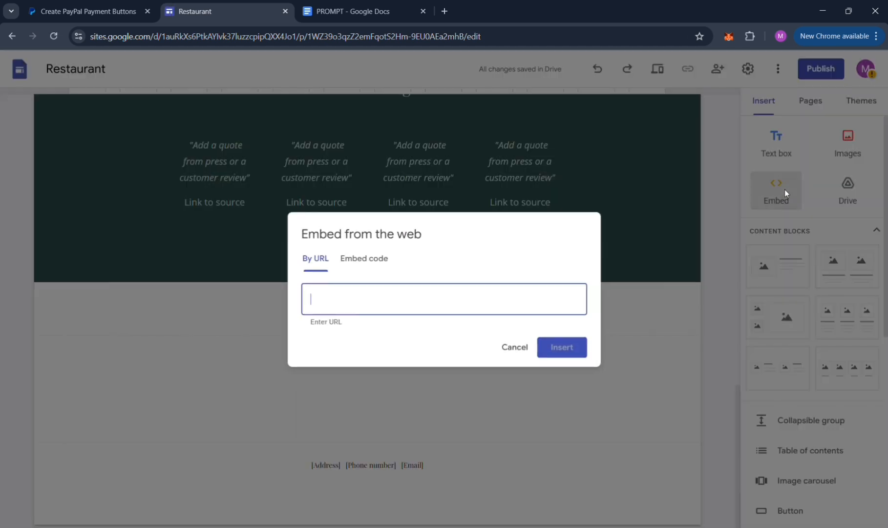
click(365, 259)
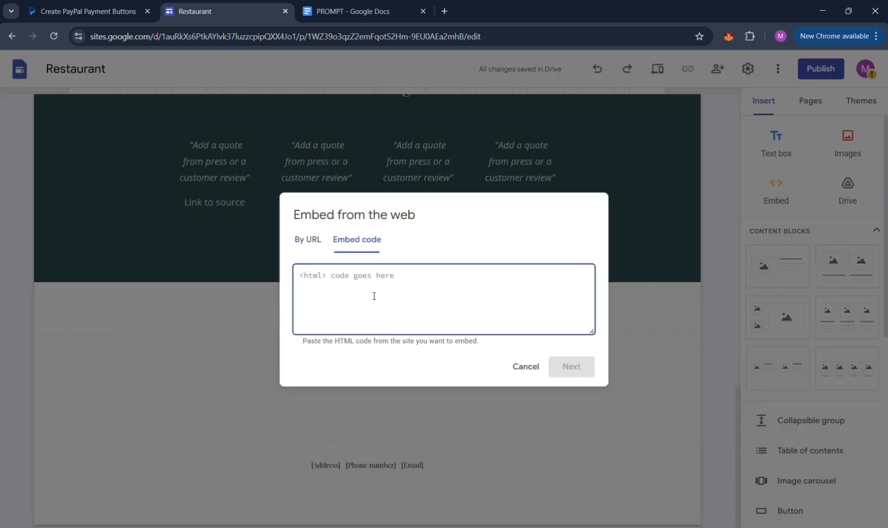
key(ctrl+v)
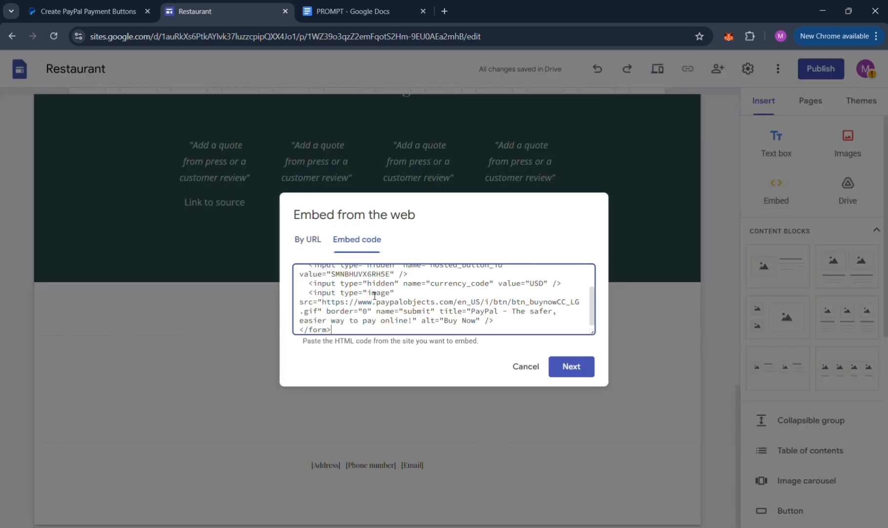
click(579, 366)
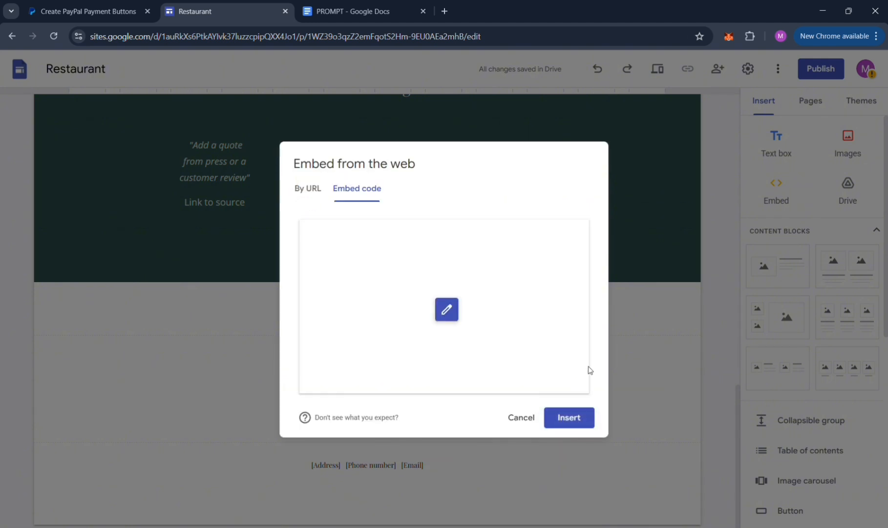
click(569, 417)
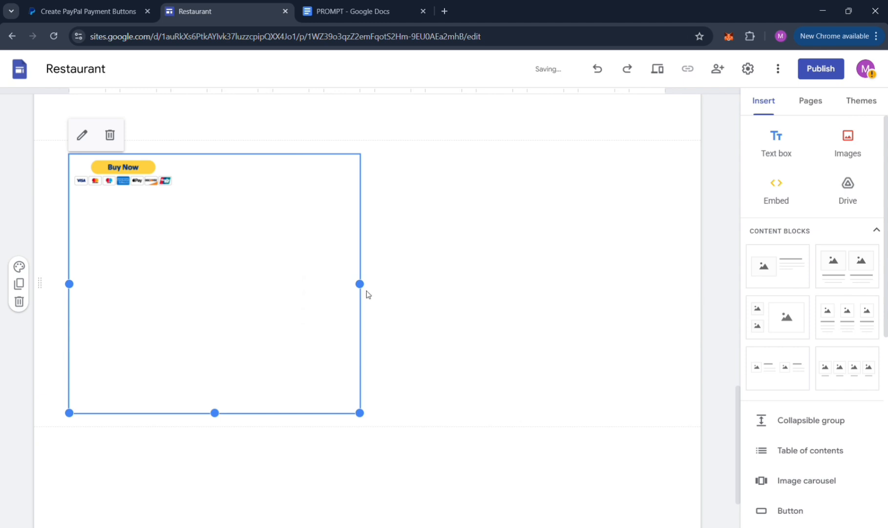
Resize the embedded button frame so the button sits centred in the section.
scroll(421, 387, up, 3)
scroll(420, 386, down, 4)
drag(359, 225, 690, 226)
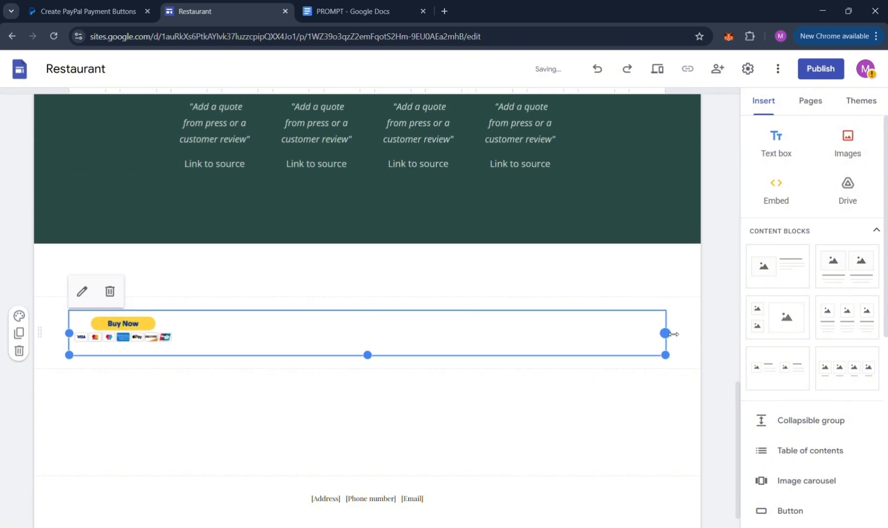
drag(671, 334, 371, 328)
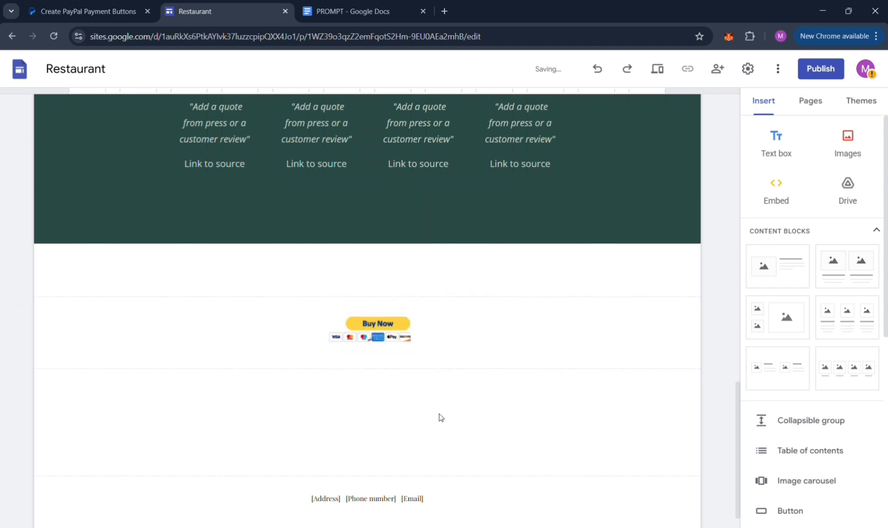
click(410, 353)
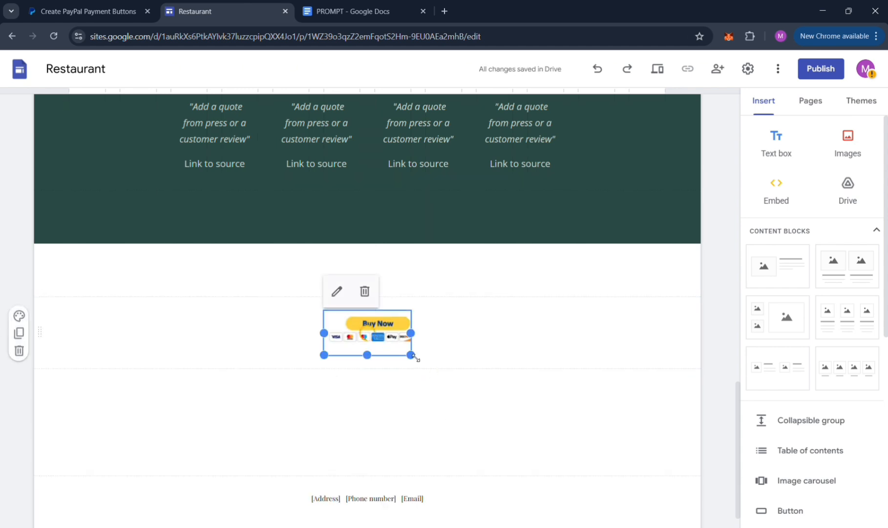
mouse_move(415, 357)
mouse_down()
mouse_move(431, 367)
mouse_move(438, 354)
mouse_move(429, 349)
mouse_up()
click(429, 428)
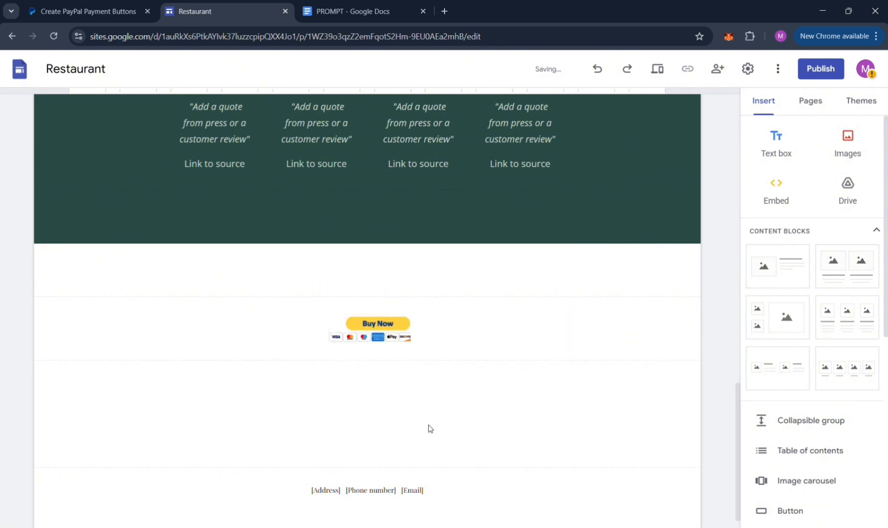
Widen the embed frame so all payment card icons show.
mouse_move(452, 335)
click(416, 336)
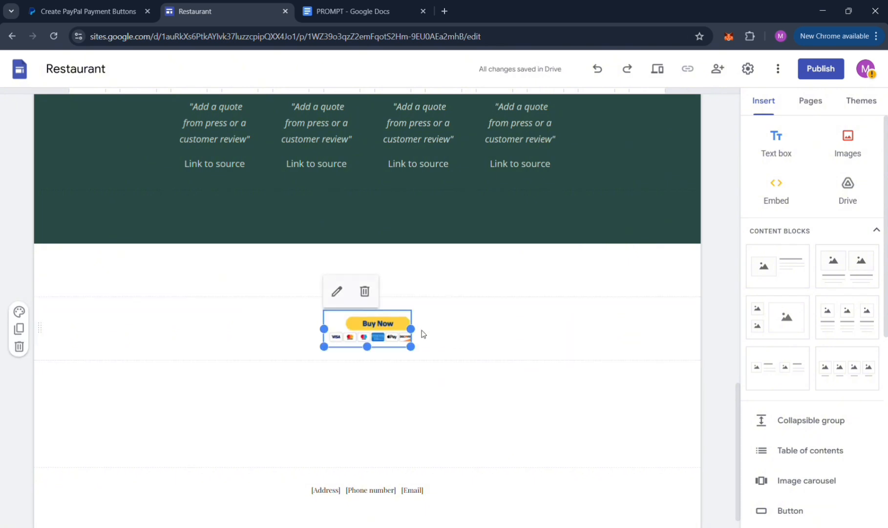
drag(413, 345, 468, 353)
click(469, 410)
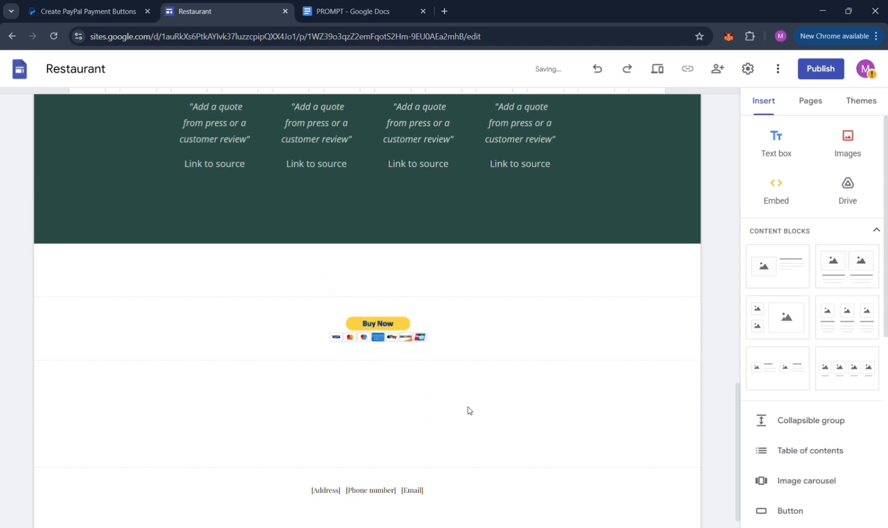
click(396, 345)
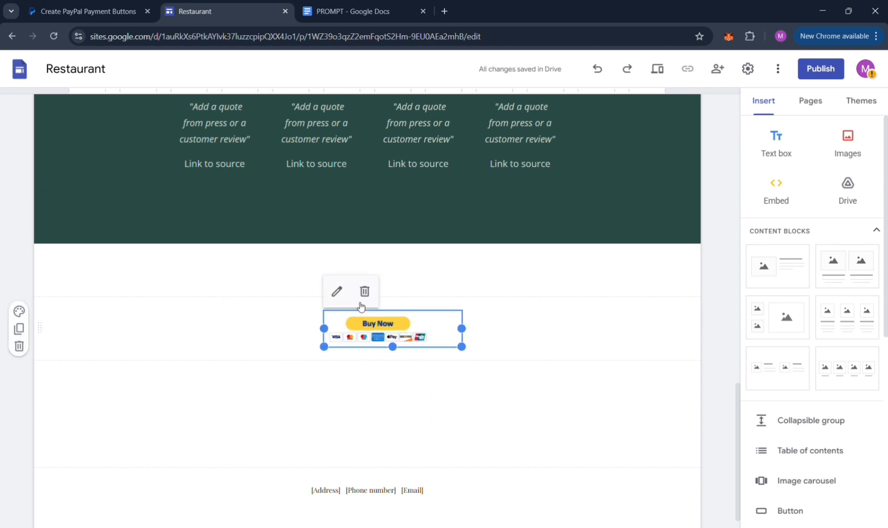
click(408, 356)
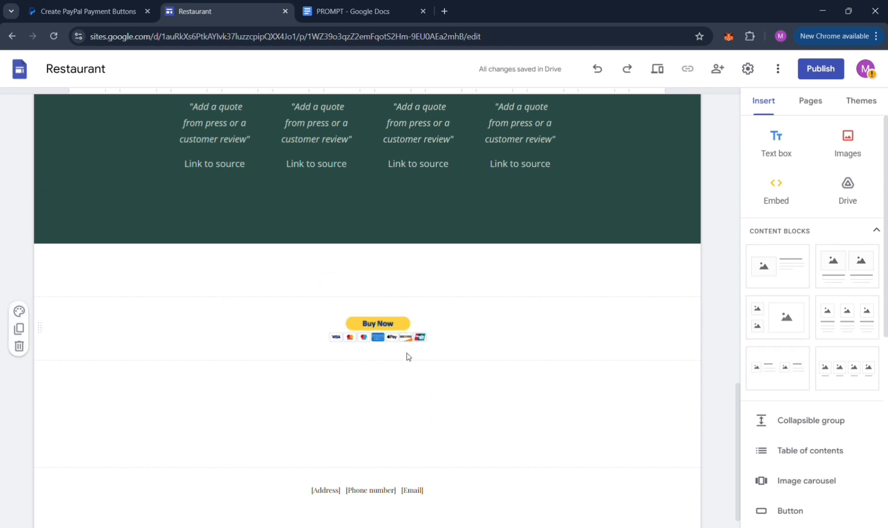
click(428, 315)
scroll(435, 347, up, 10)
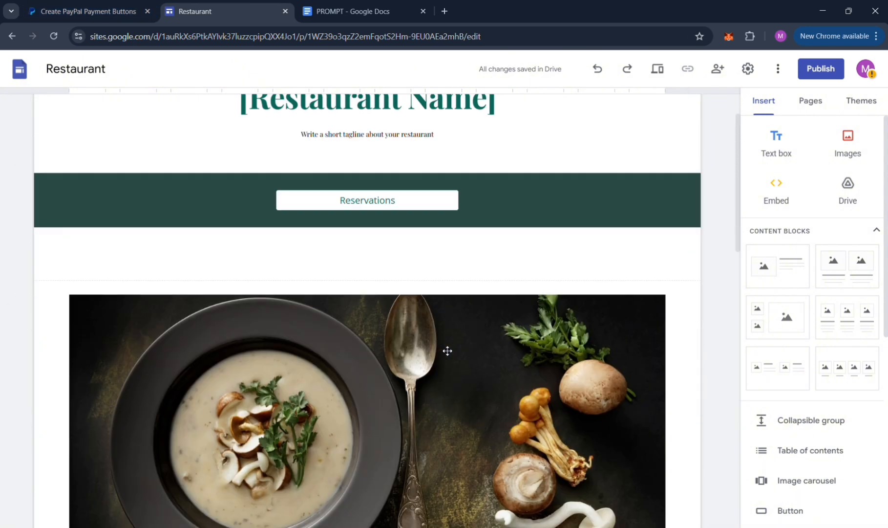